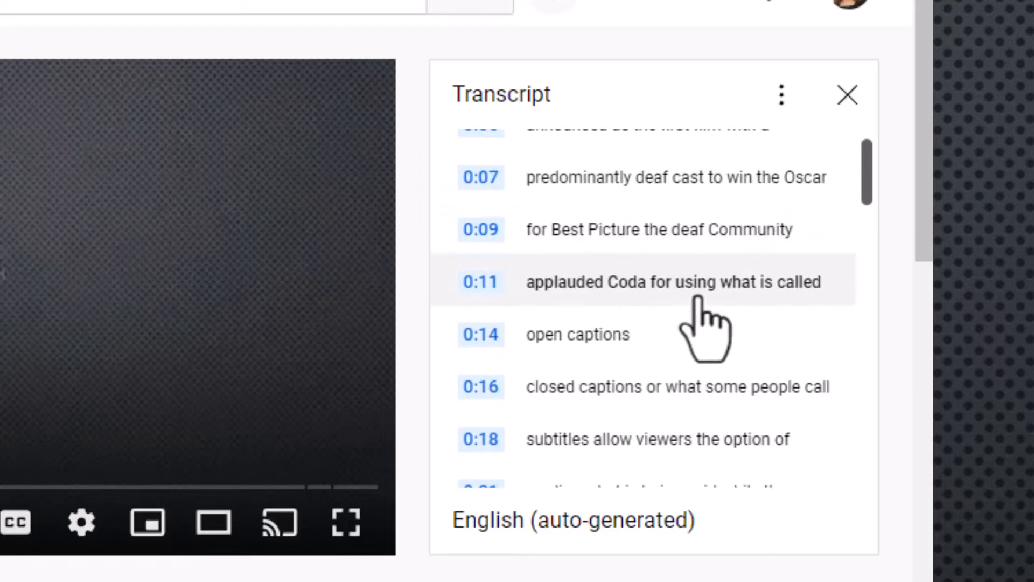
Hide the timestamps in the video's auto-generated transcript
scroll(699, 298, "down", 3)
scroll(698, 298, "down", 3)
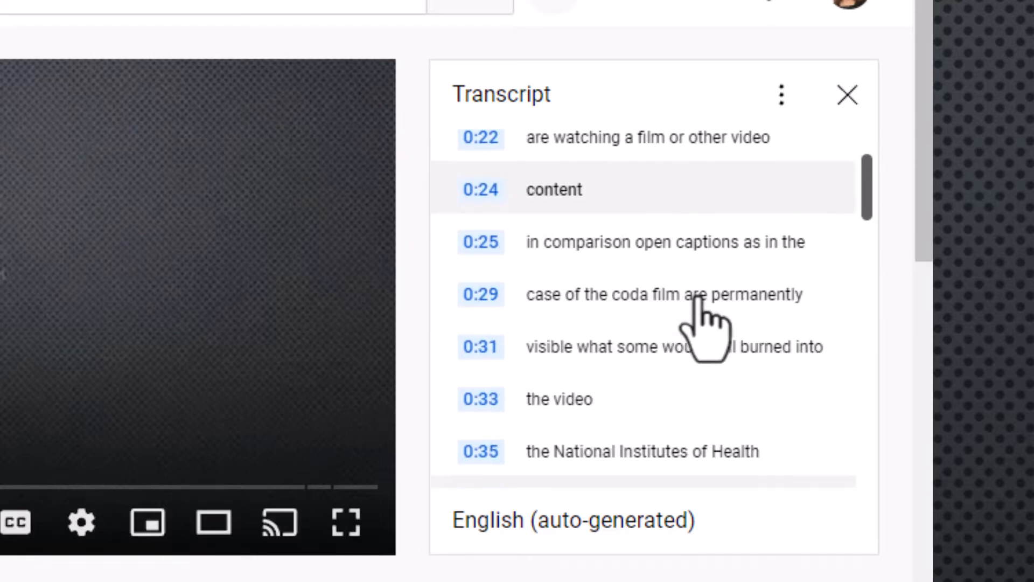
scroll(698, 297, "down", 3)
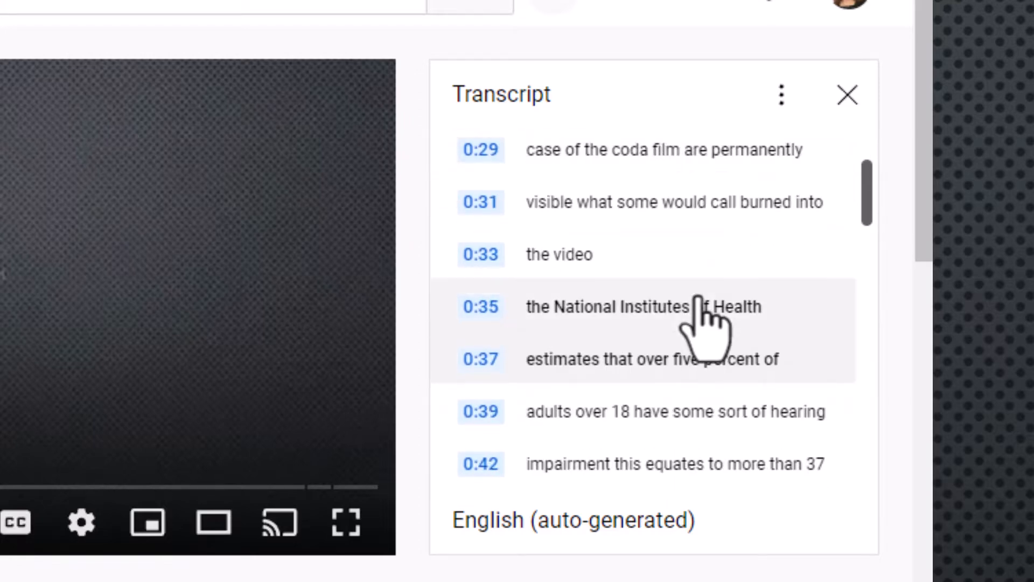
scroll(698, 297, "up", 15)
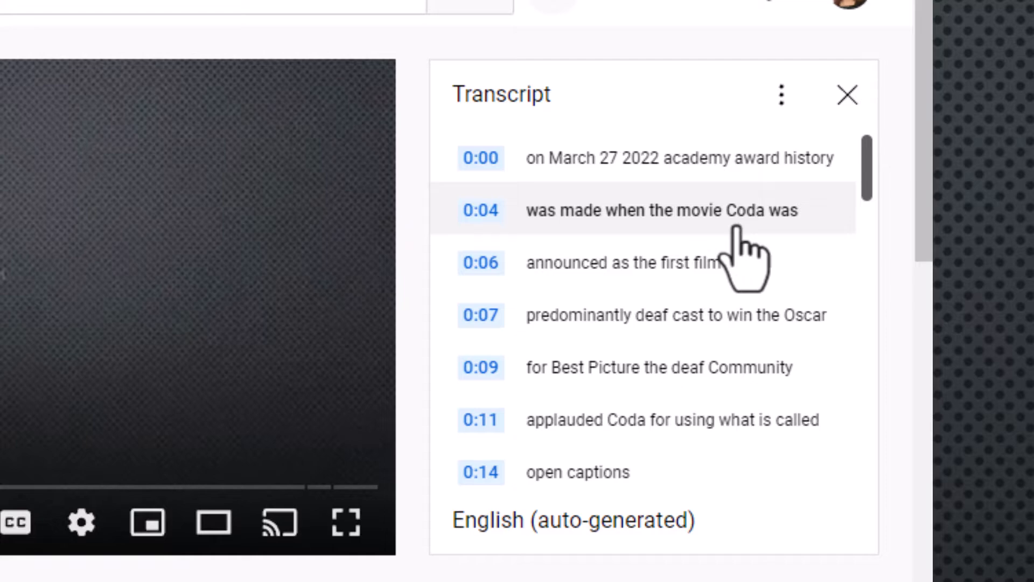
left_click(781, 97)
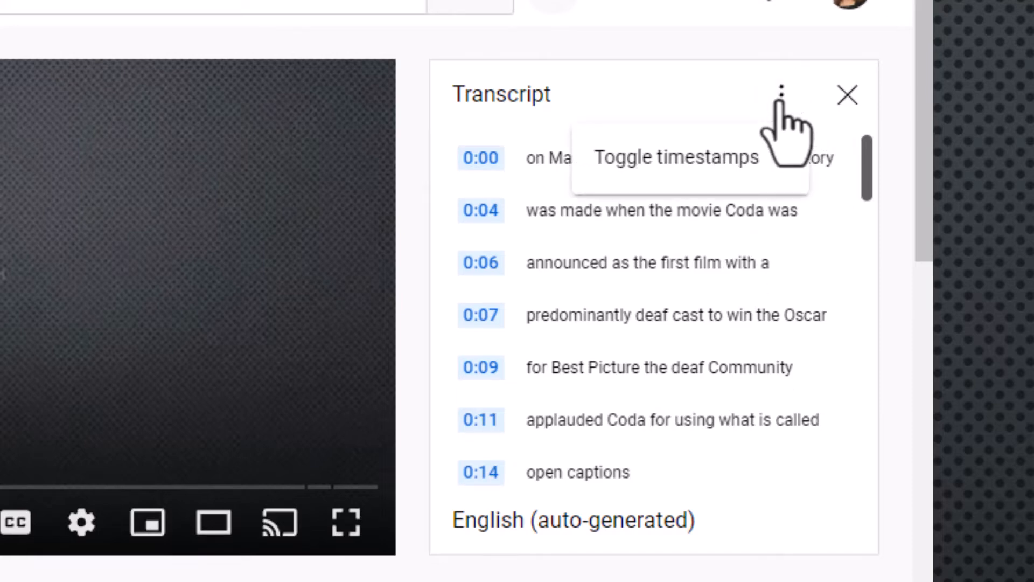
left_click(701, 157)
left_click(782, 96)
left_click(700, 156)
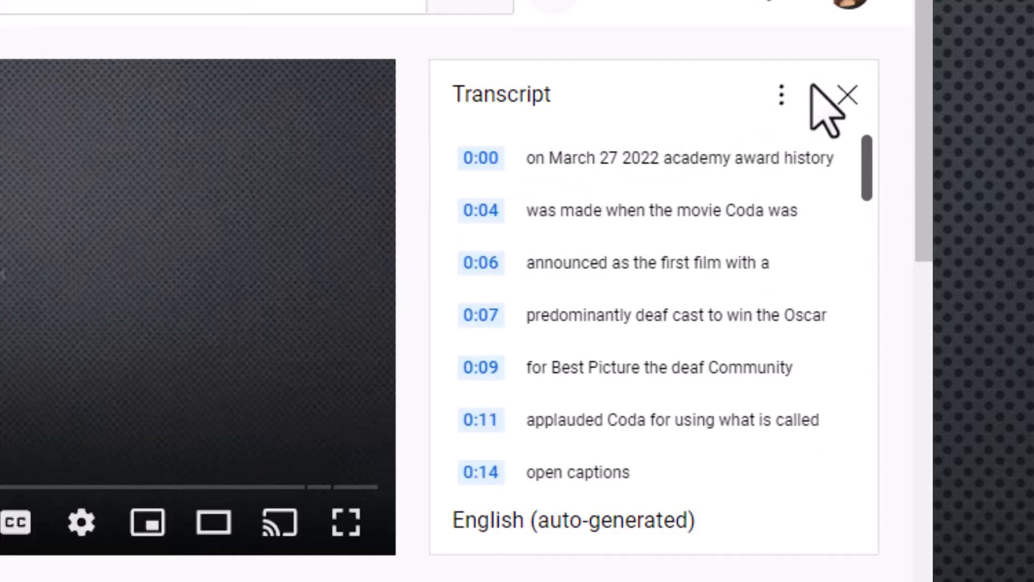
left_click(781, 96)
left_click(695, 159)
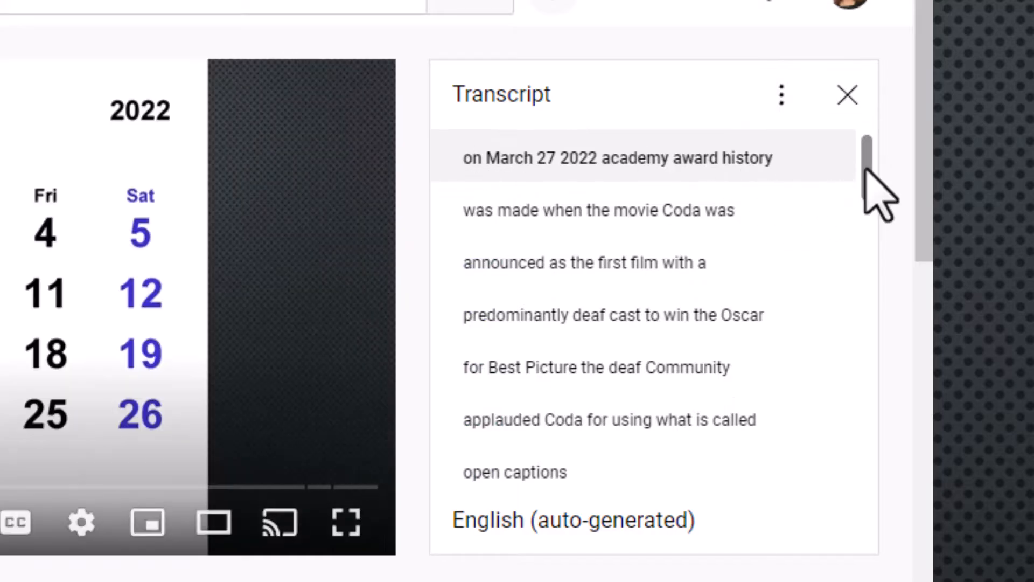
Copy the entire transcript through its last line and paste it into a blank Word document
left_click_drag(868, 196, 889, 577)
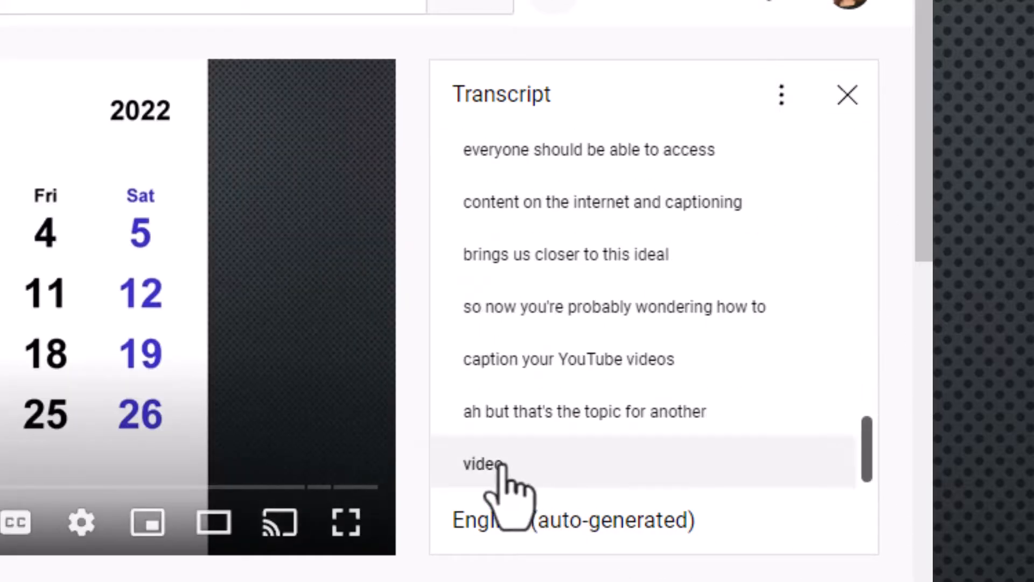
left_click(515, 467, "shift")
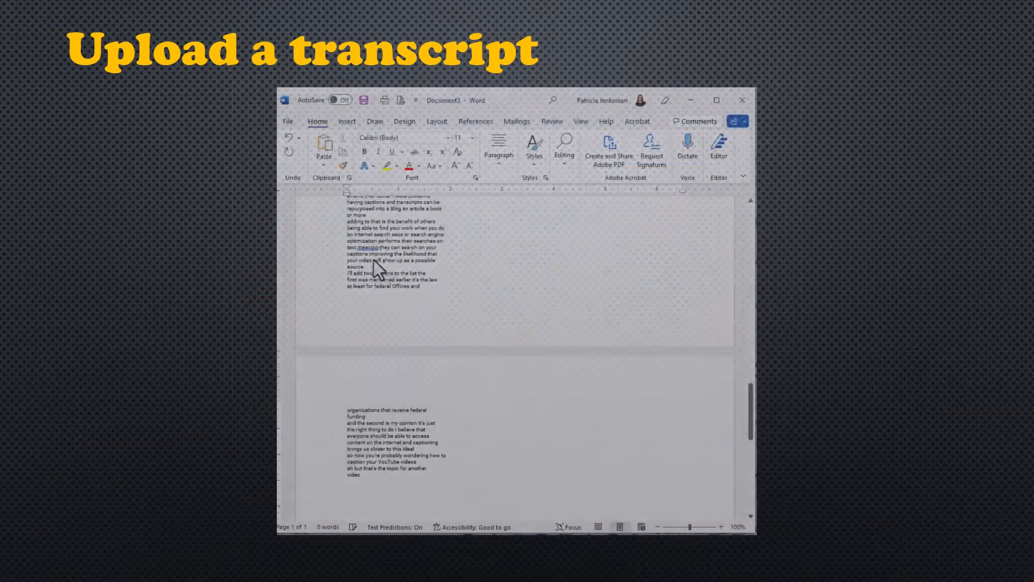
key("ctrl+v")
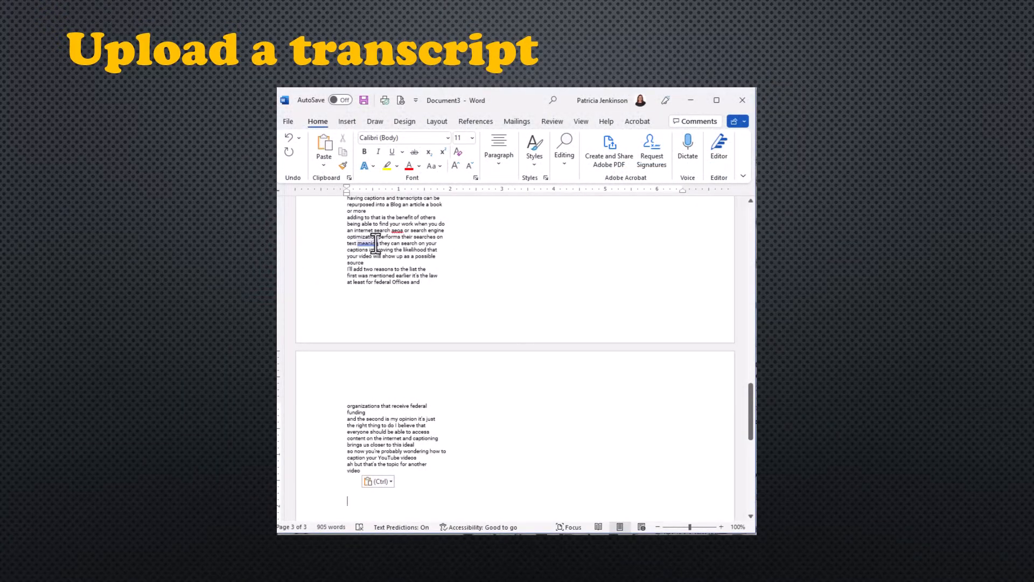
Set the font size of the whole pasted transcript to 16 and show the non-printing symbols
key("ctrl+a")
left_click(473, 138)
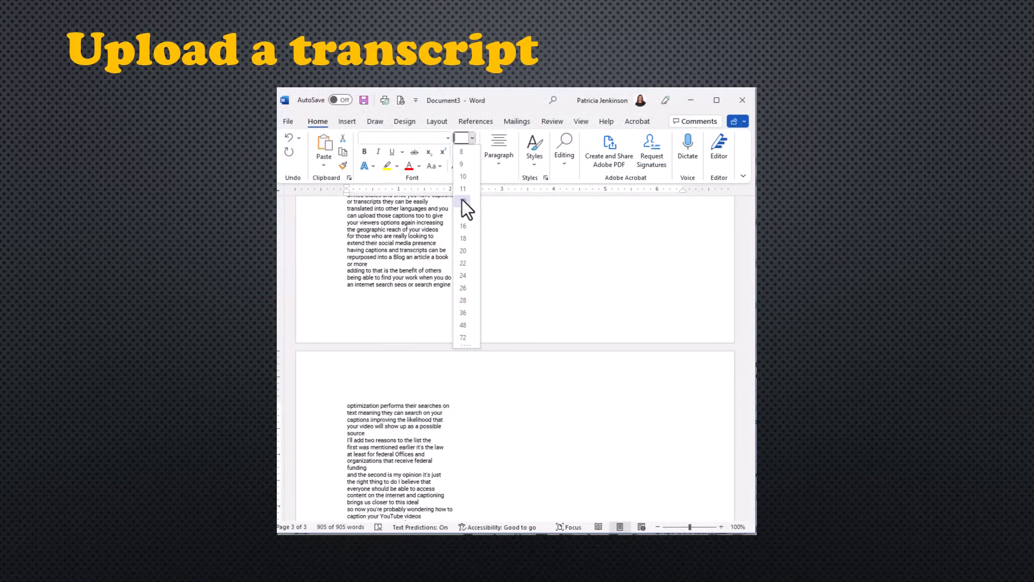
left_click(462, 227)
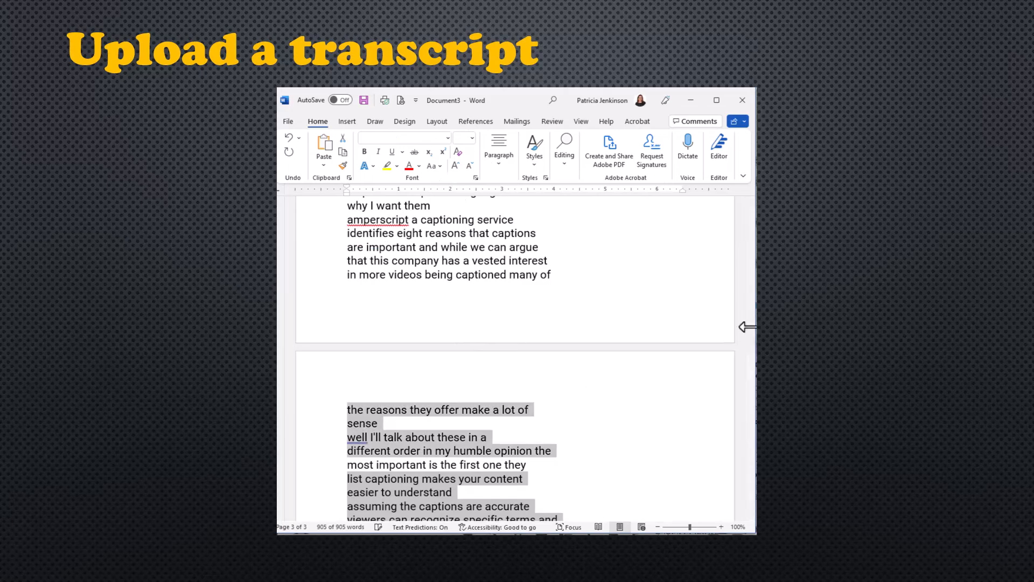
left_click_drag(749, 328, 739, 202)
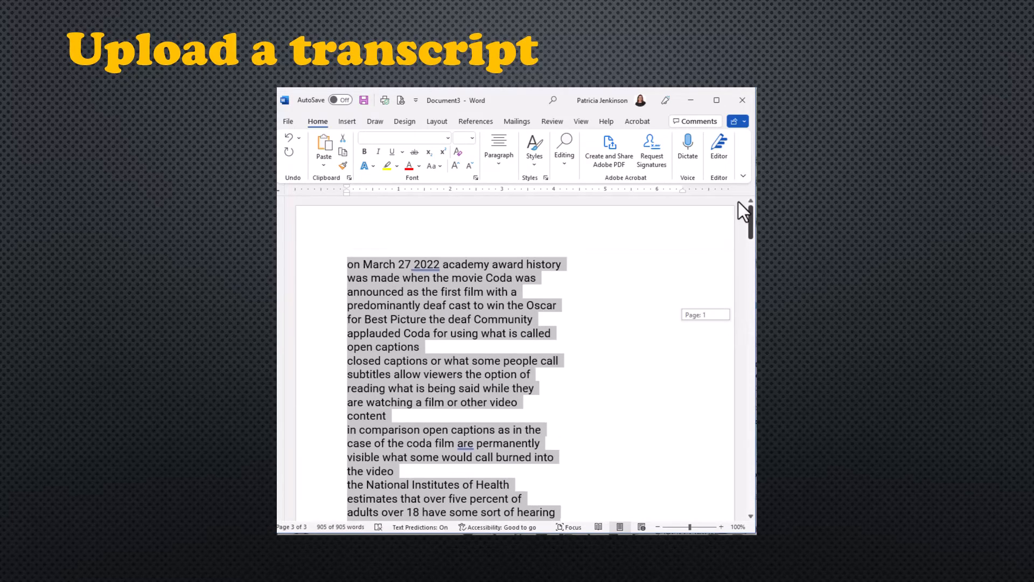
left_click(403, 334)
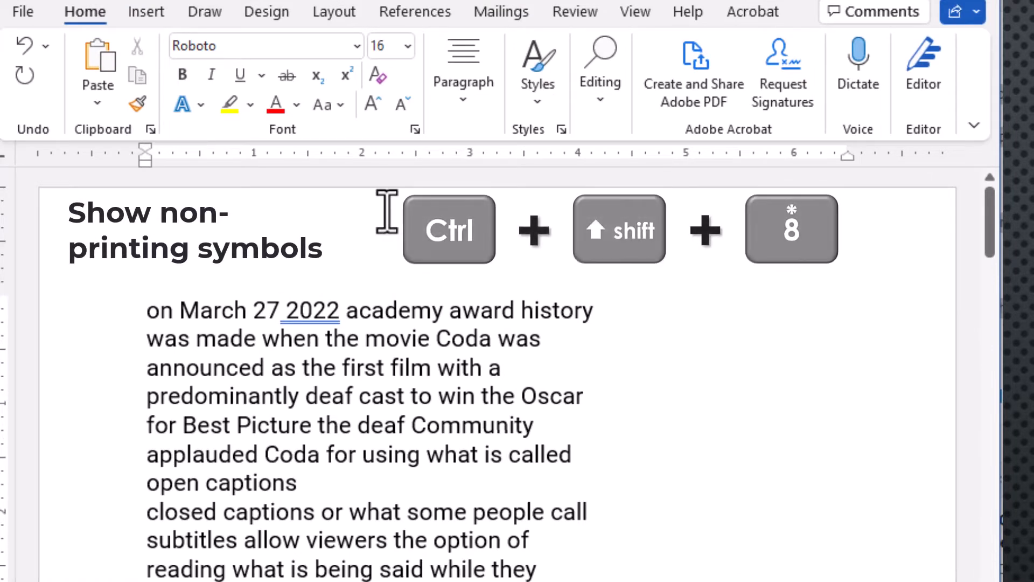
key("ctrl+shift+8")
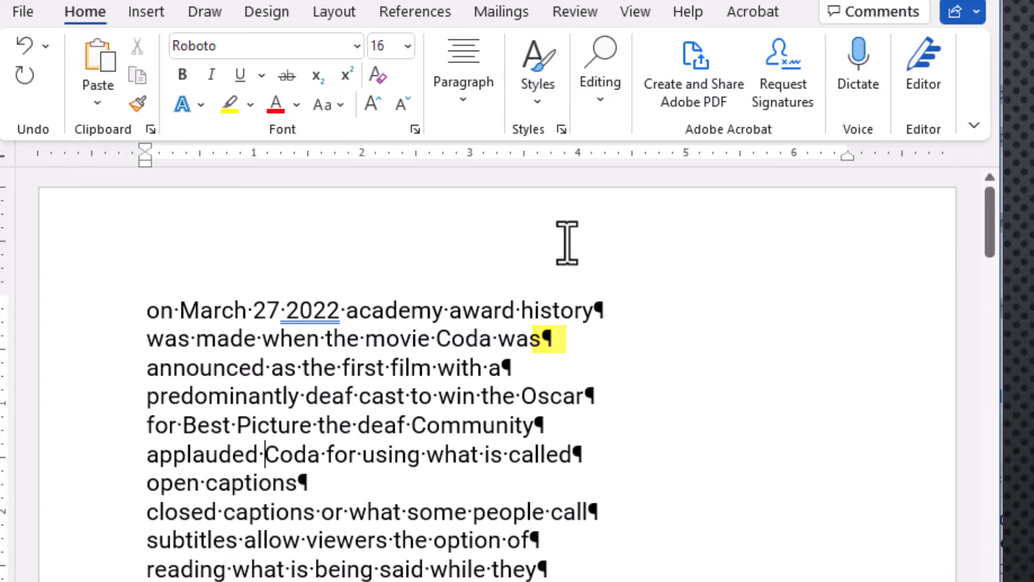
Replace all paragraph marks (^p) in the transcript with spaces so the lines run together
left_click(604, 108)
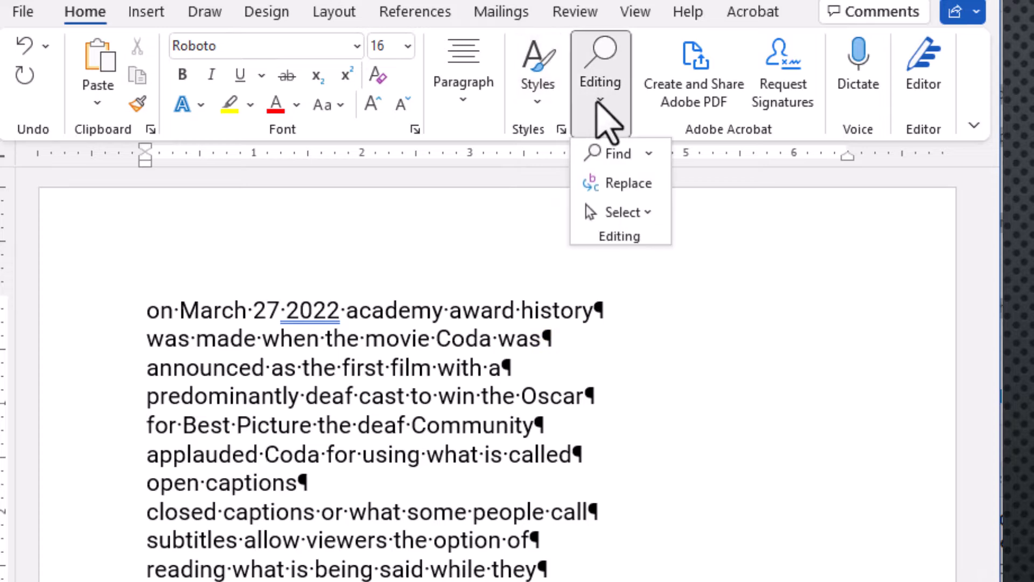
left_click(614, 183)
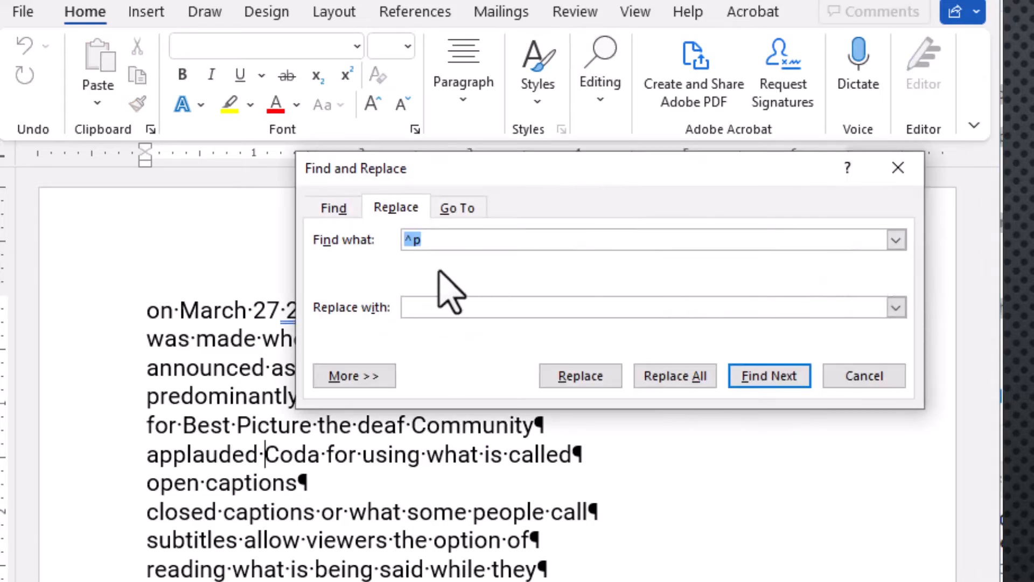
left_click(406, 307)
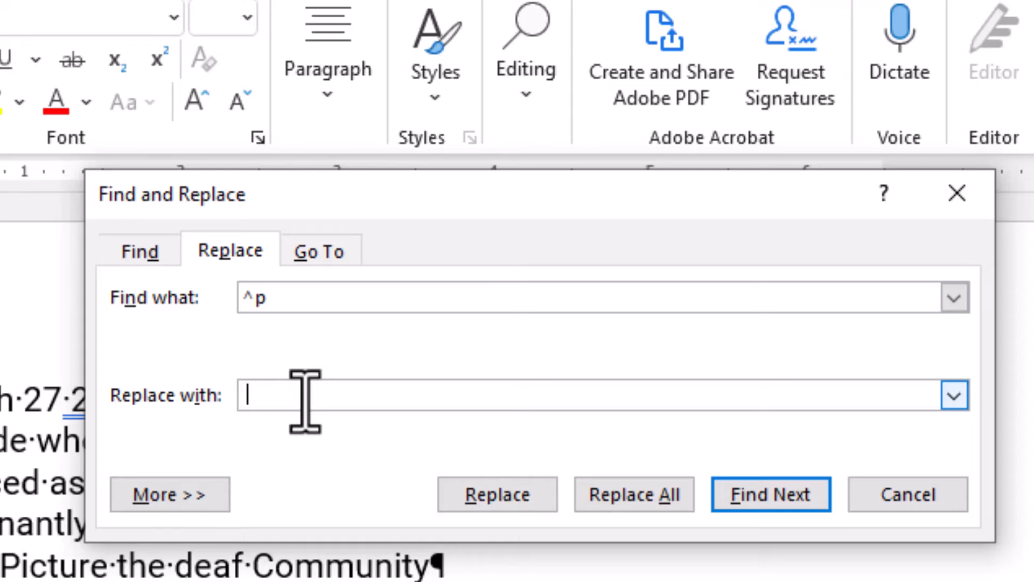
left_click(637, 504)
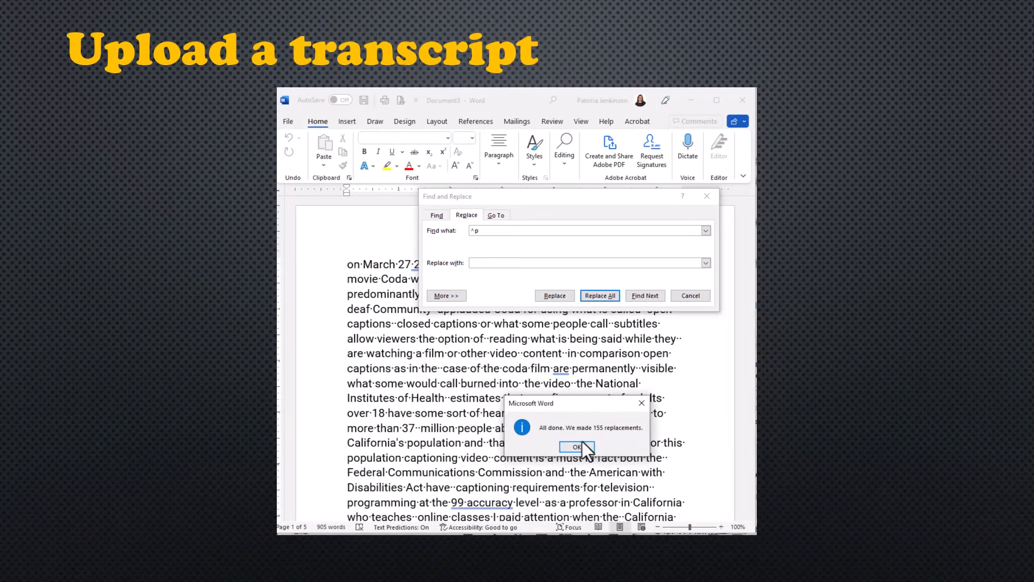
left_click(582, 446)
left_click(691, 295)
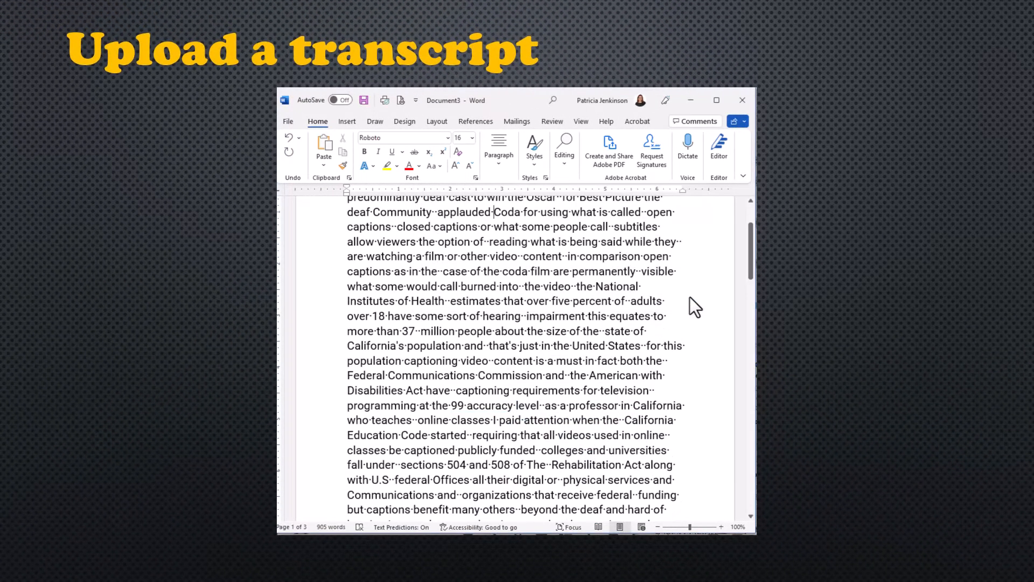
Correct the transcript's opening words to read "On March 27, 2022," with a capital O and both commas
scroll(544, 377, "up", 3)
left_click_drag(347, 264, 352, 265)
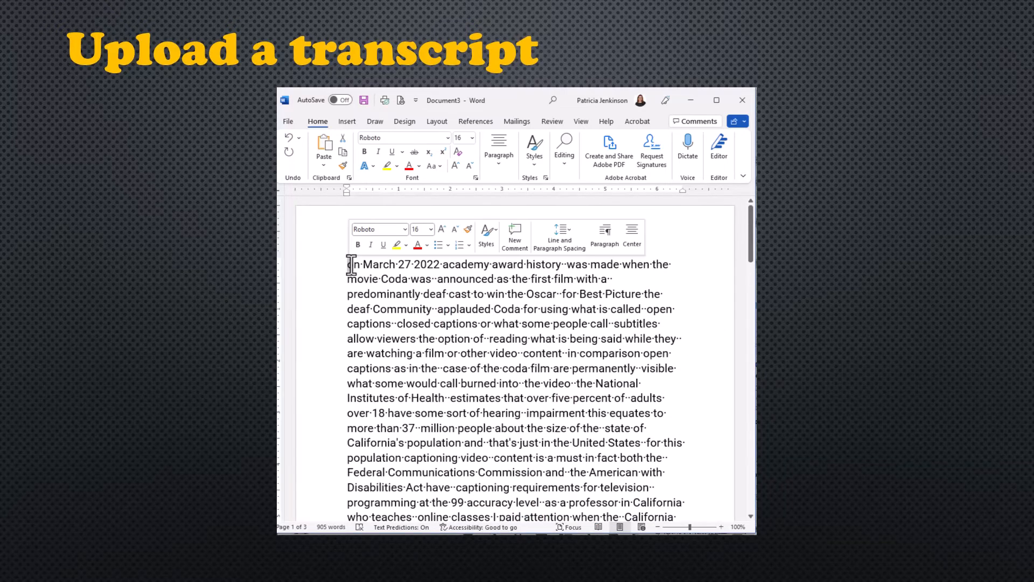
type("O")
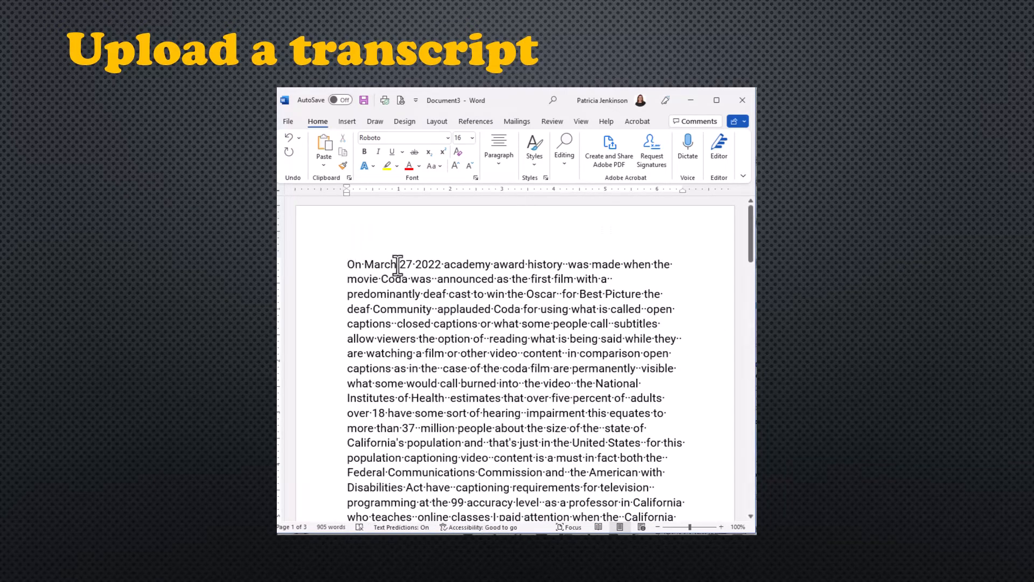
left_click(413, 264)
type(",")
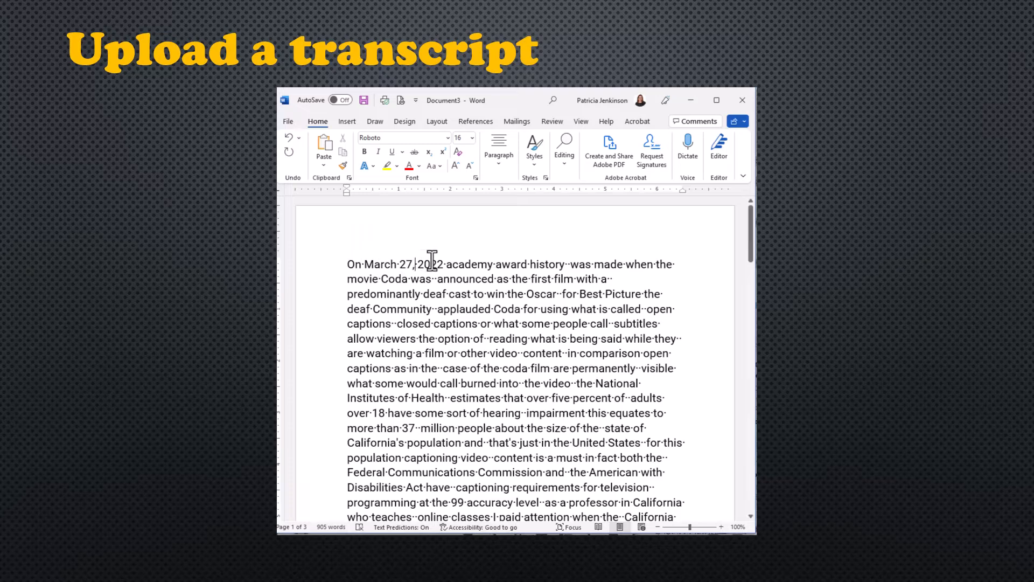
left_click(446, 265)
type(",")
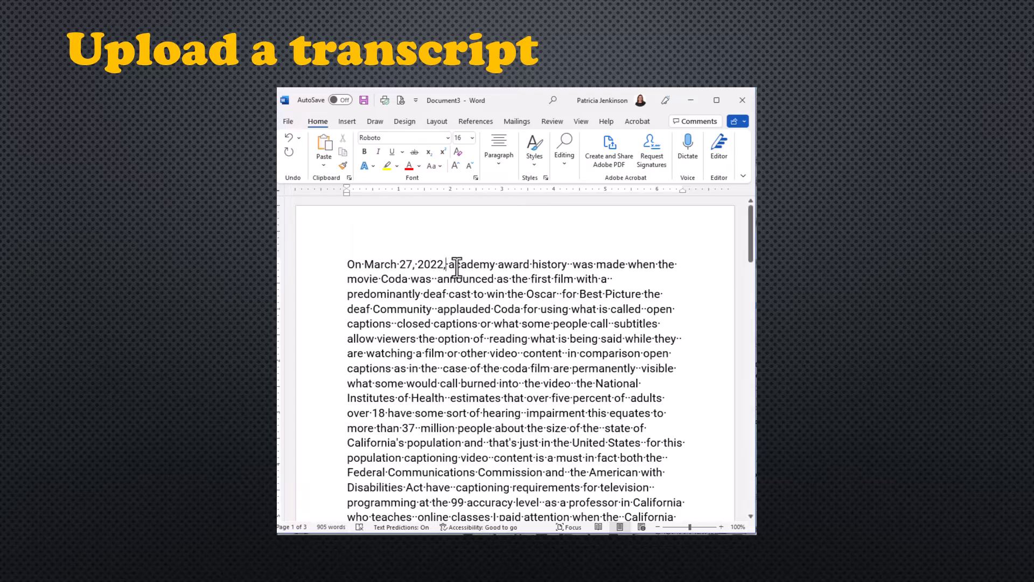
Capitalize "Academy Award" in the first sentence and change the movie title there to "CODA"
left_click_drag(455, 265, 449, 265)
type("A")
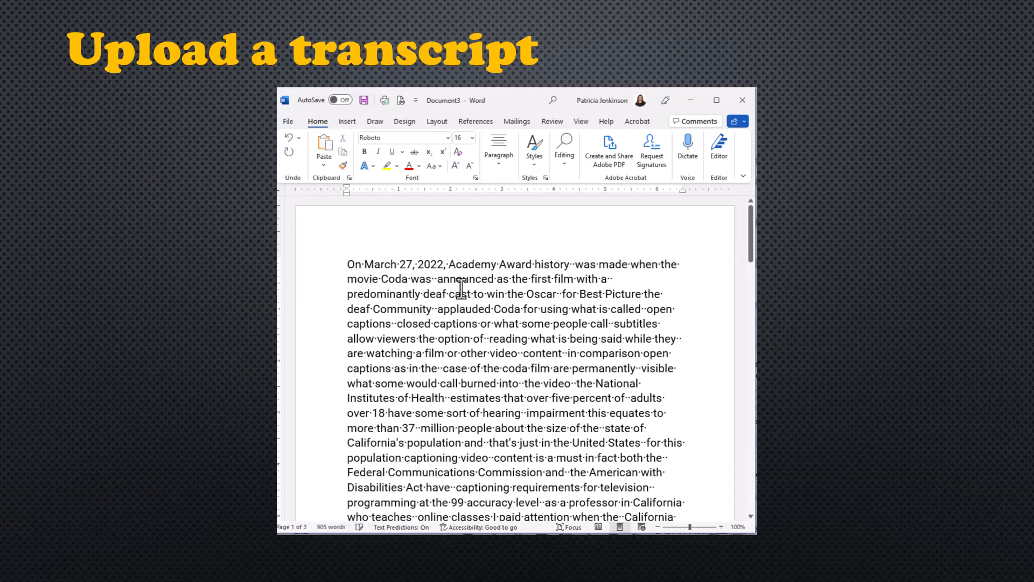
double_click(389, 278)
type("C")
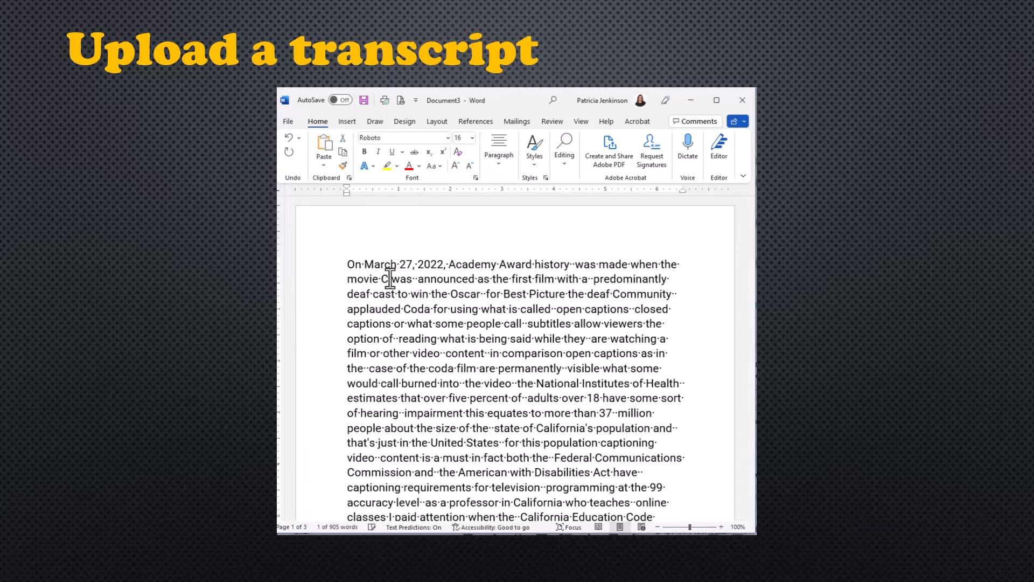
type("ODA")
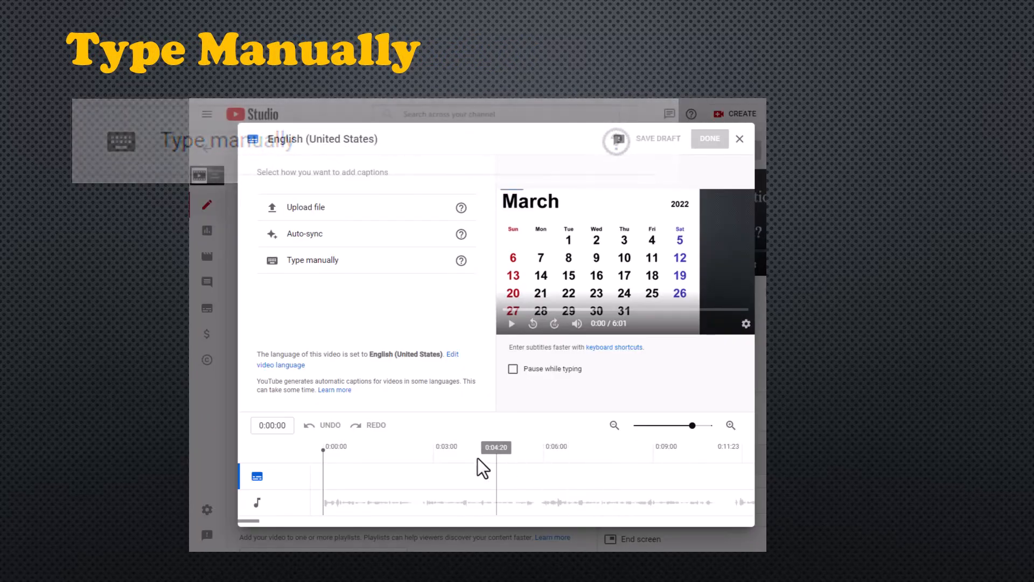
In YouTube Studio, start typing captions manually with Pause while typing turned on, and play the opening of the video
left_click(325, 267)
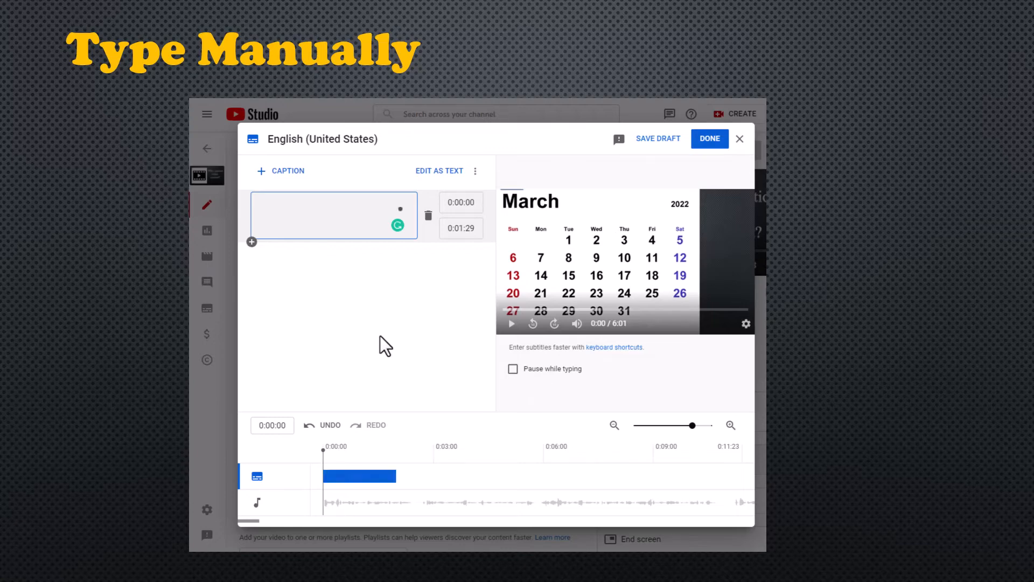
left_click(513, 369)
left_click(510, 323)
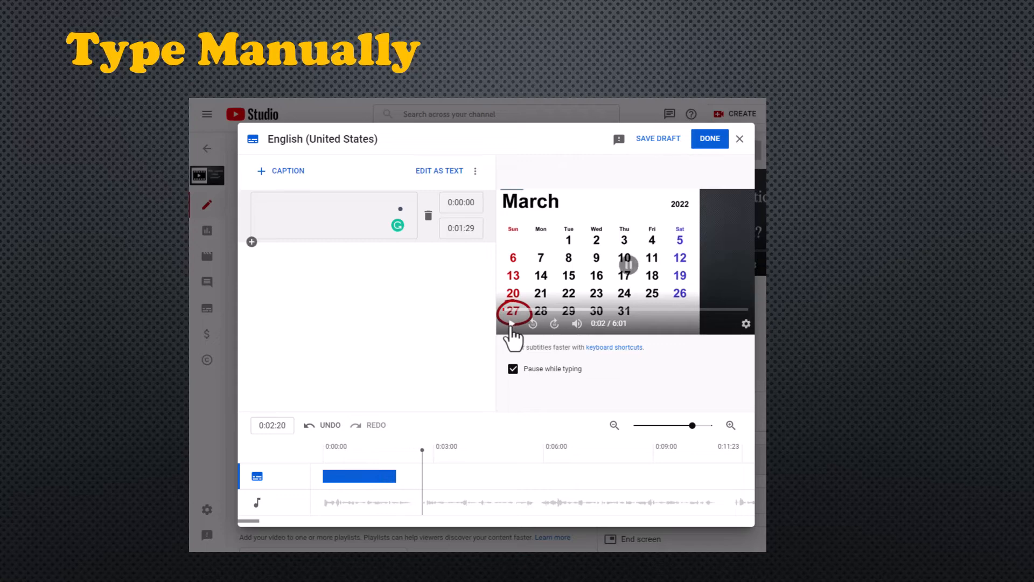
Enter "On March 27, 2022," as the text of the first caption
left_click(292, 214)
type("On March 27,")
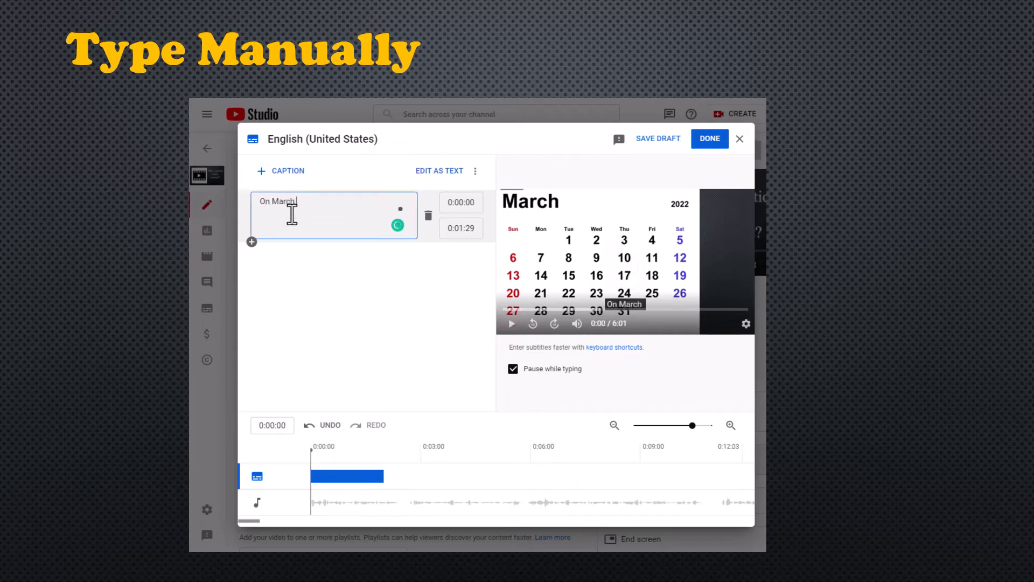
type(" 2022 academy award history was made")
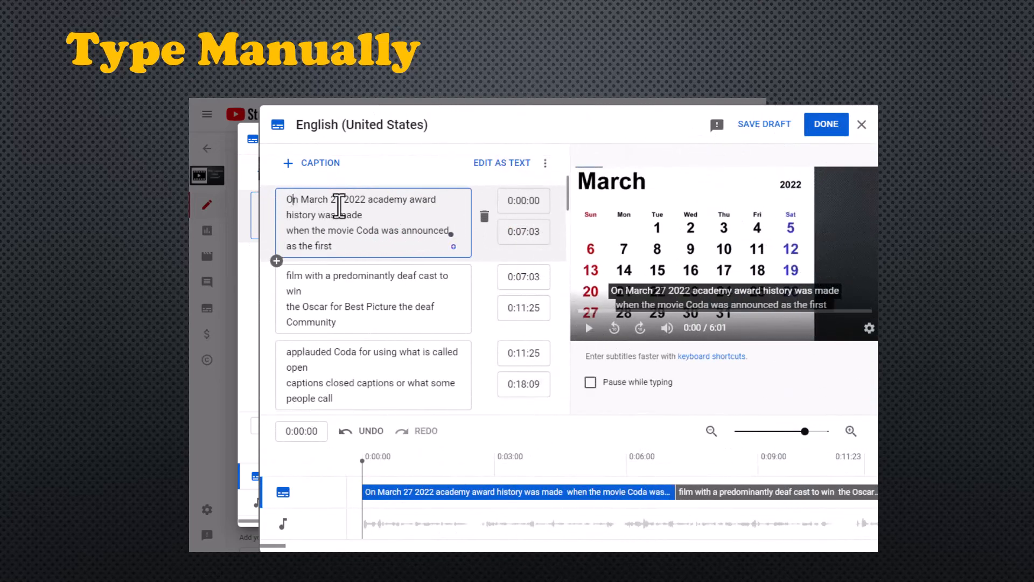
Punctuate the date in the first auto-generated caption as "March 27, 2022,"
left_click(342, 202)
type(",")
left_click(371, 200)
type(", ")
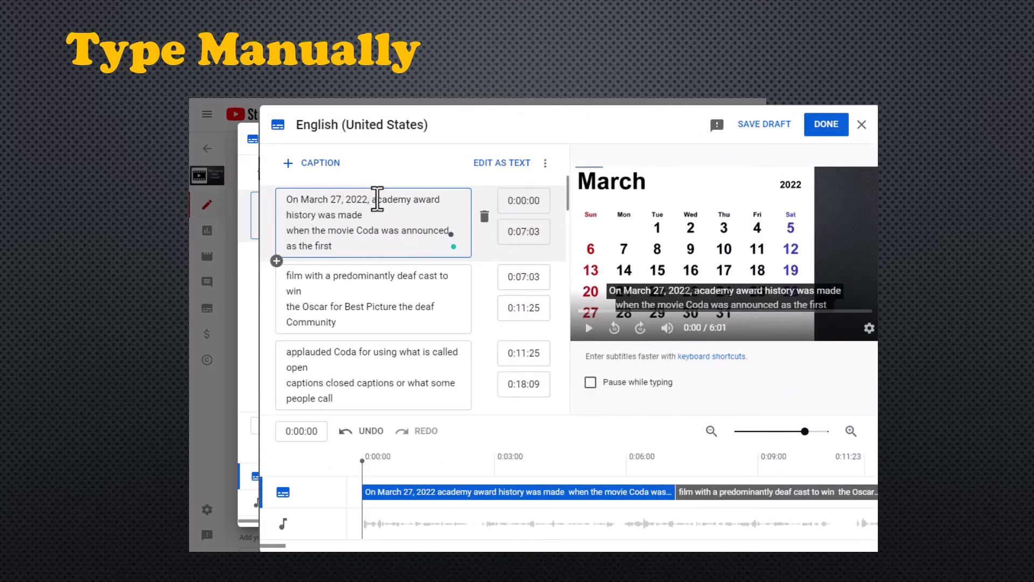
Capitalize "Academy Award" and change the movie title to "CODA" in the first caption
type("A")
left_click_drag(422, 200, 415, 199)
type("A")
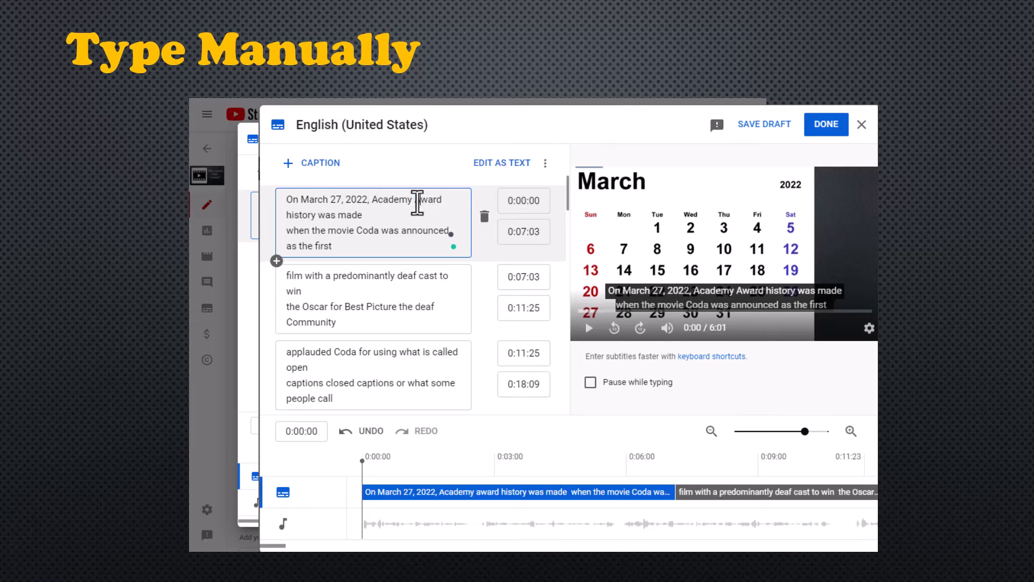
double_click(368, 231)
type("CODA")
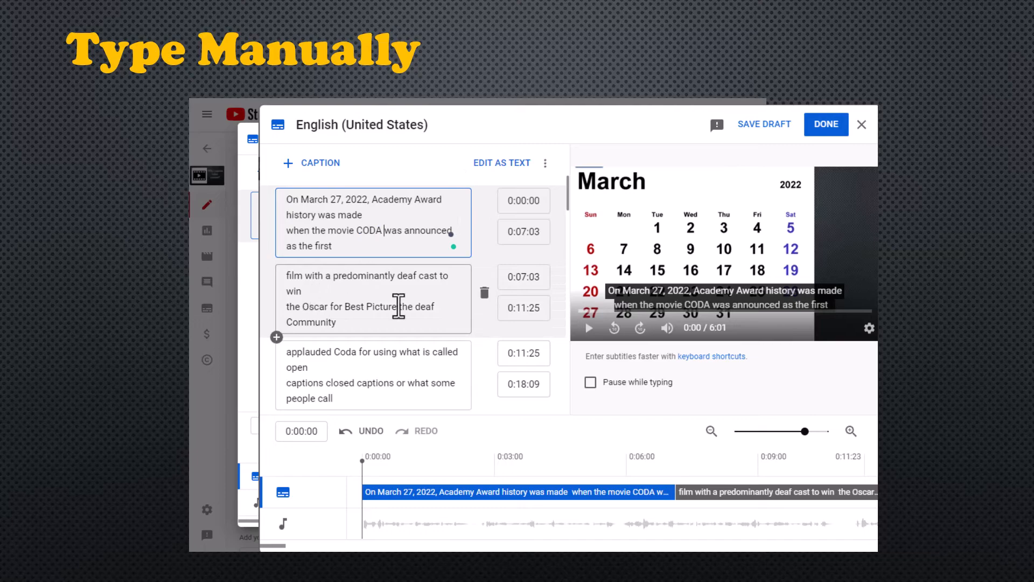
left_click(399, 305)
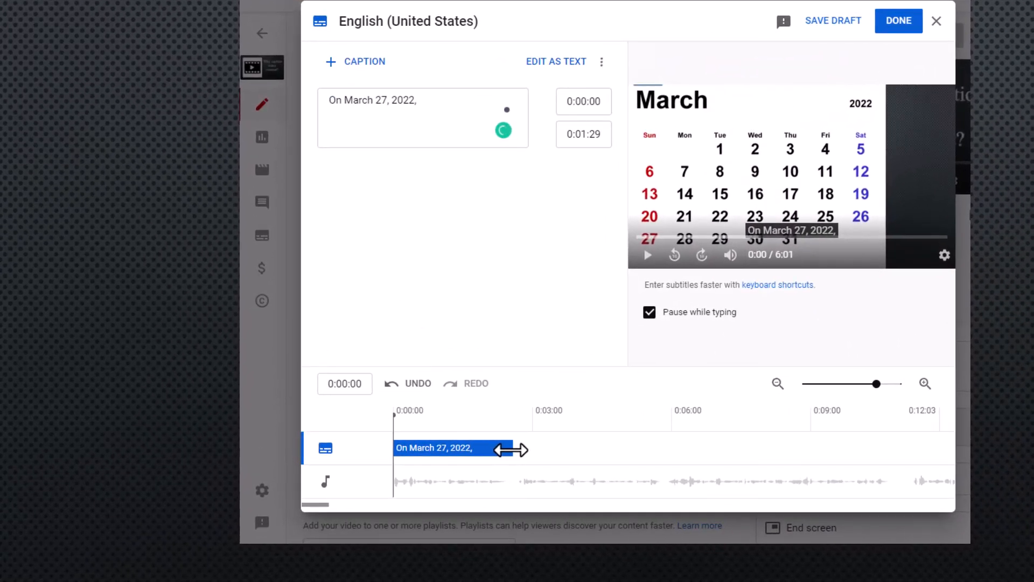
Extend the manually typed first caption on the timeline to end at 0:02:16, and add a second caption after it
left_click_drag(486, 450, 511, 450)
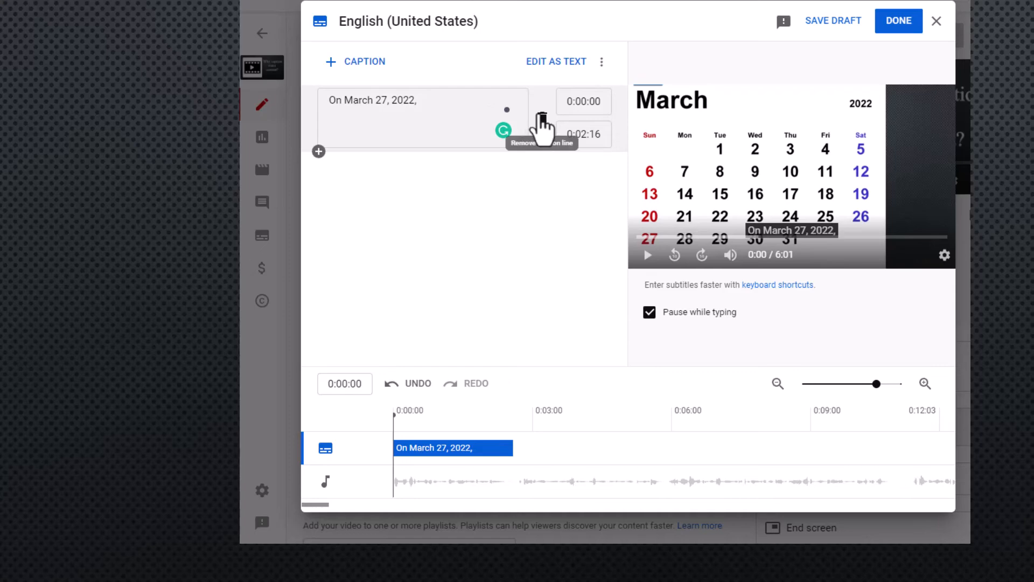
left_click(379, 62)
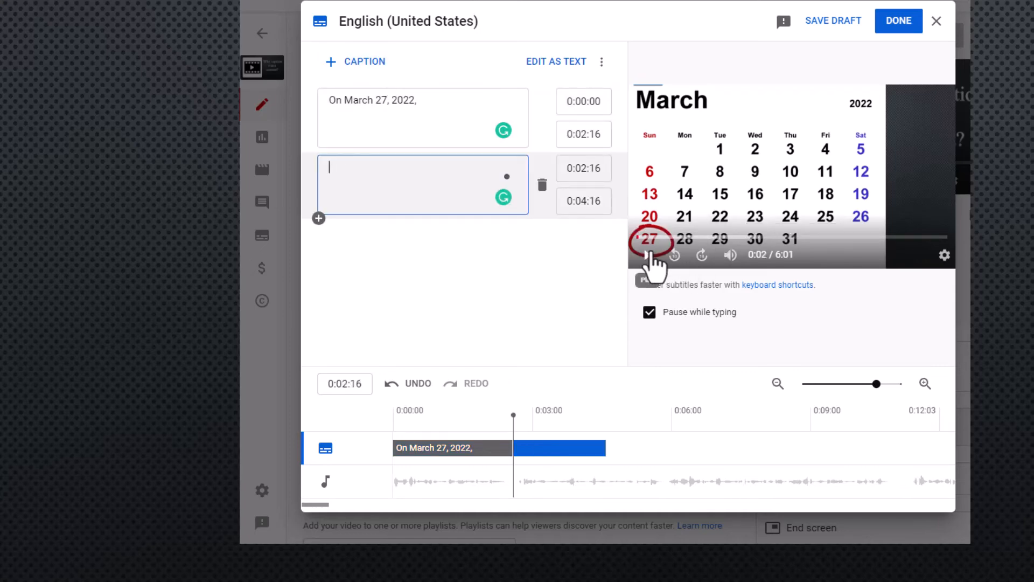
Play the next part of the video and enter "Academy Award history was made when" as the second caption
left_click(649, 255)
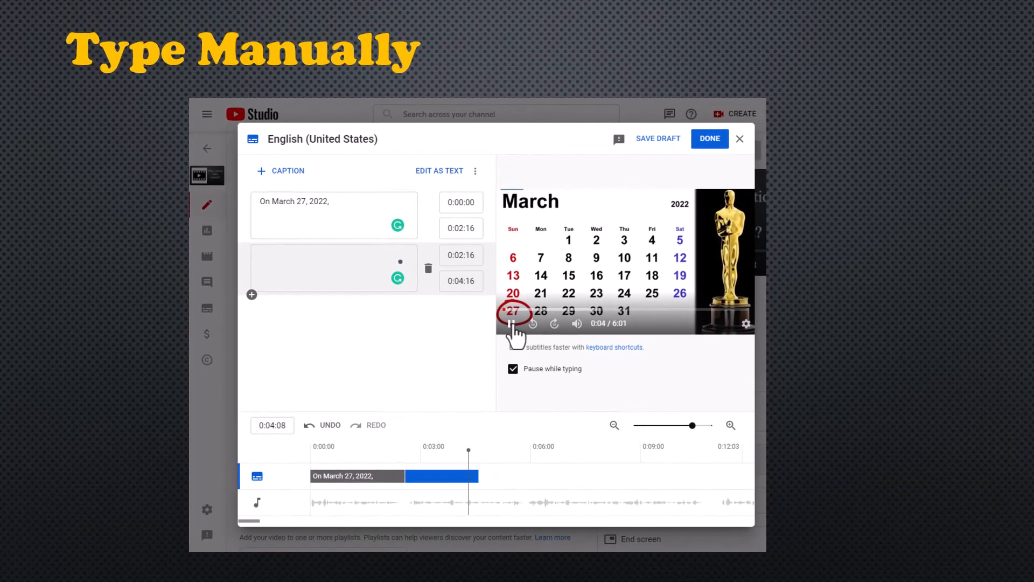
left_click(317, 256)
type("Aca")
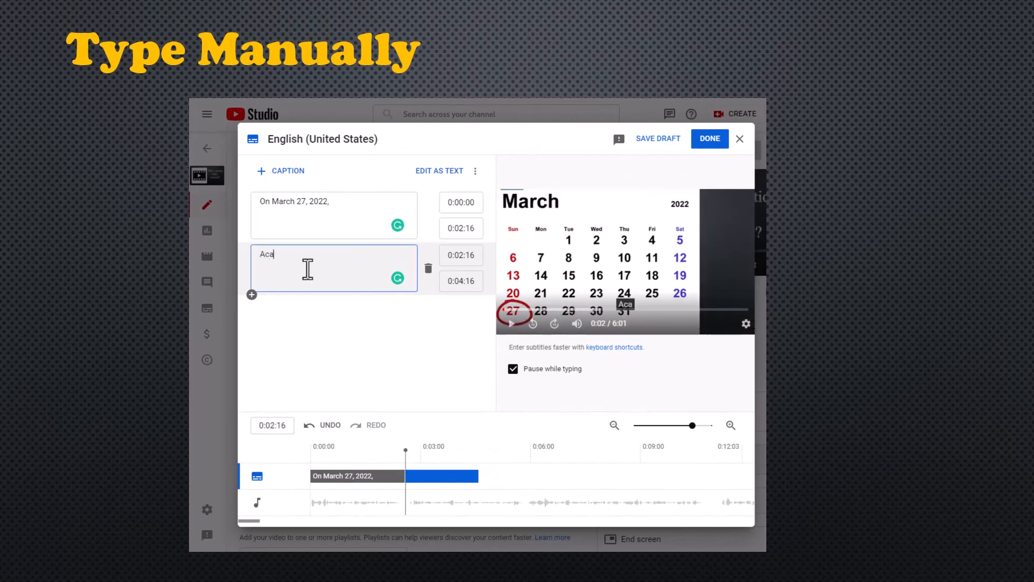
type("demy Award ")
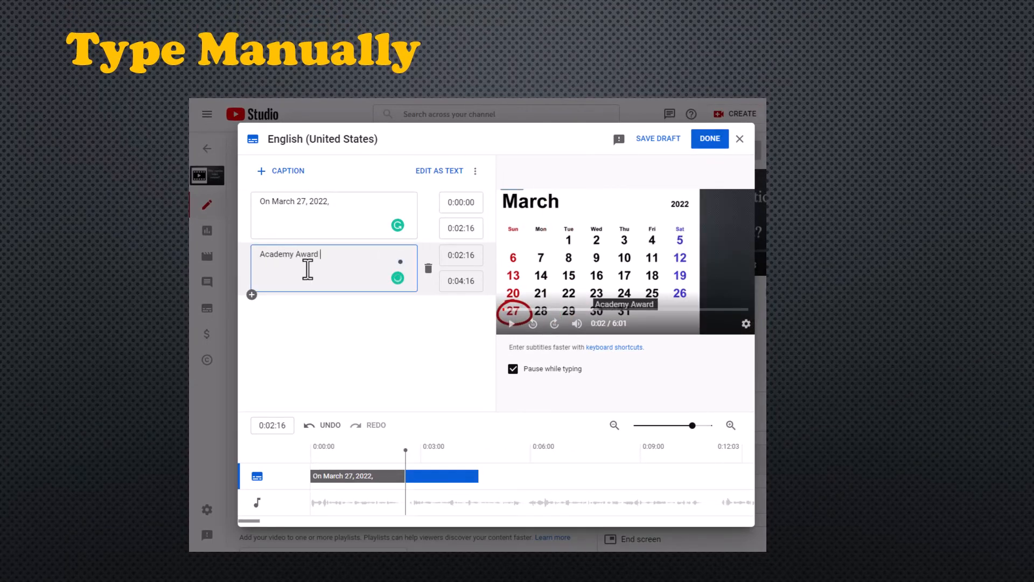
type("history was made when")
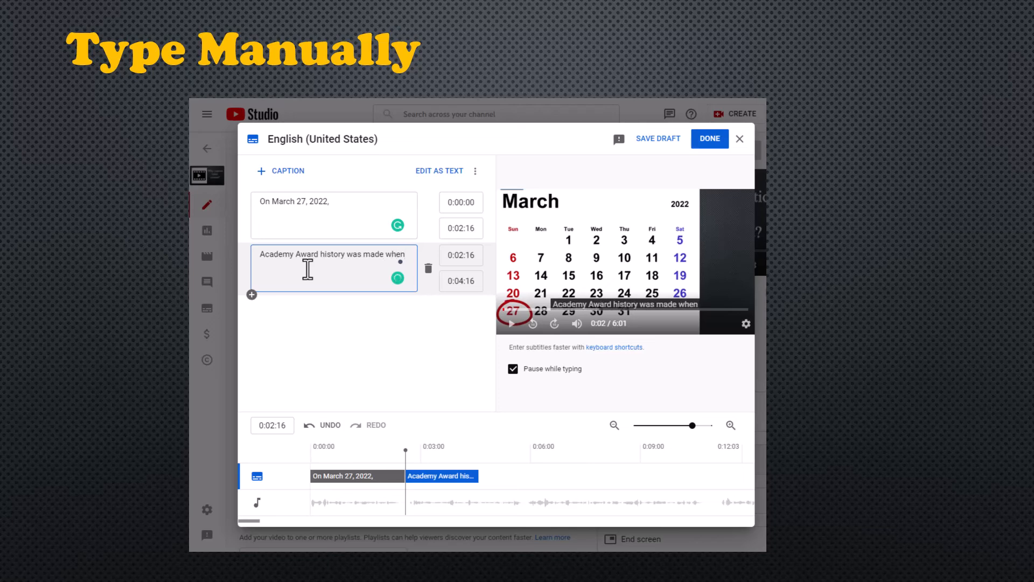